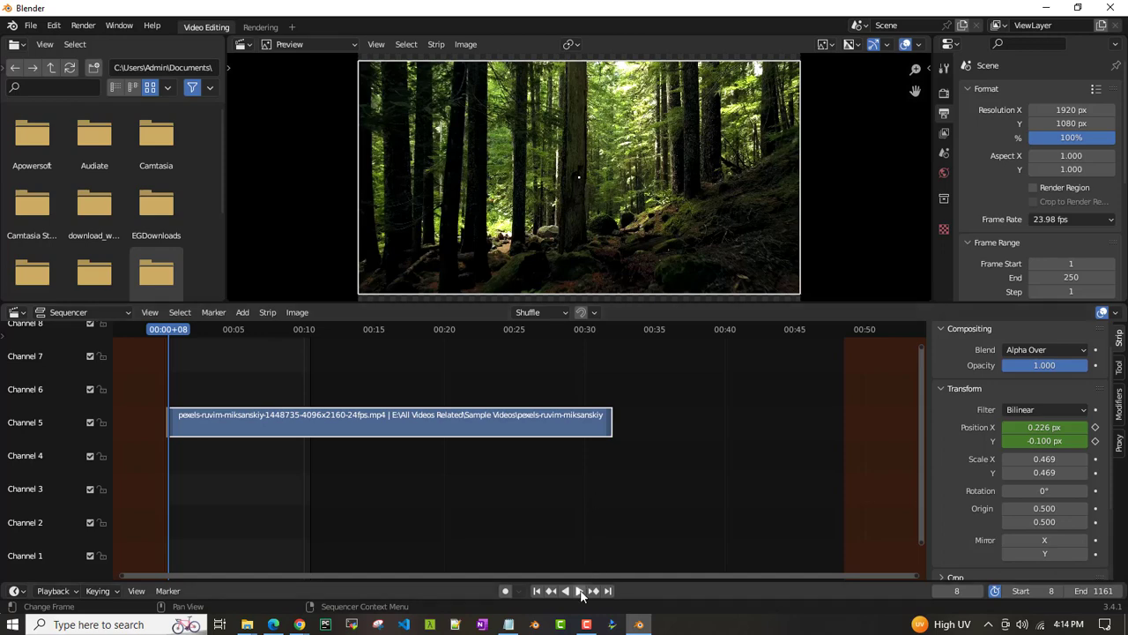
Play the existing forest strip to review its animation, then stop playback.
{"action": "left_click", "coordinate": [579, 591]}
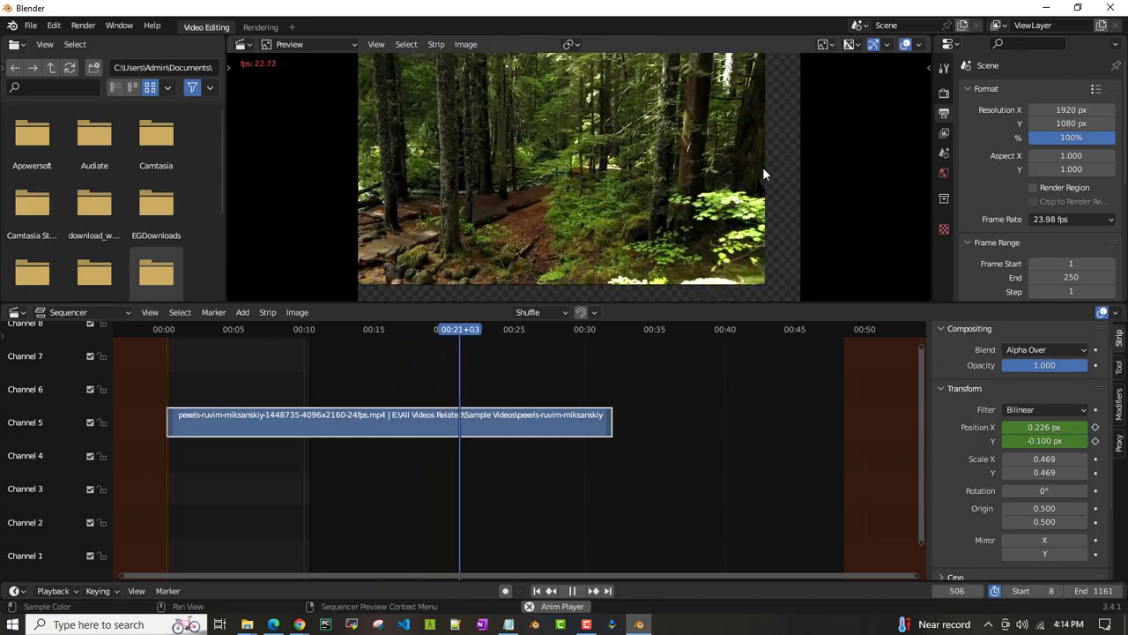
{"action": "left_click", "coordinate": [578, 593]}
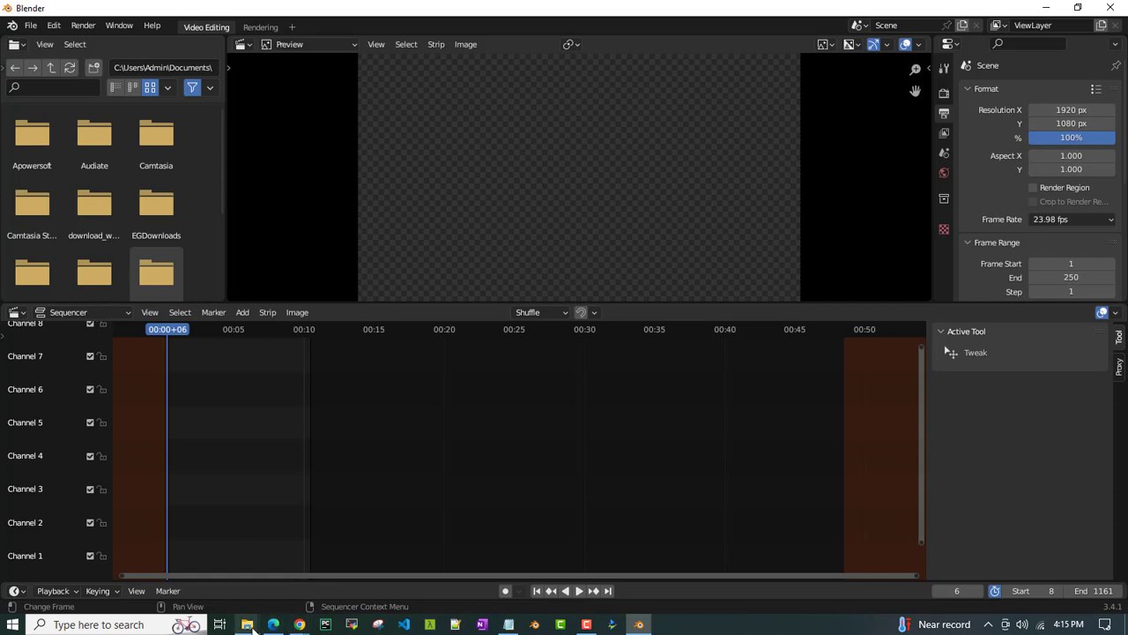
Drag the forest video from the Sample Videos folder into sequencer channel 4.
{"action": "mouse_move", "coordinate": [248, 624]}
{"action": "left_click", "coordinate": [146, 566]}
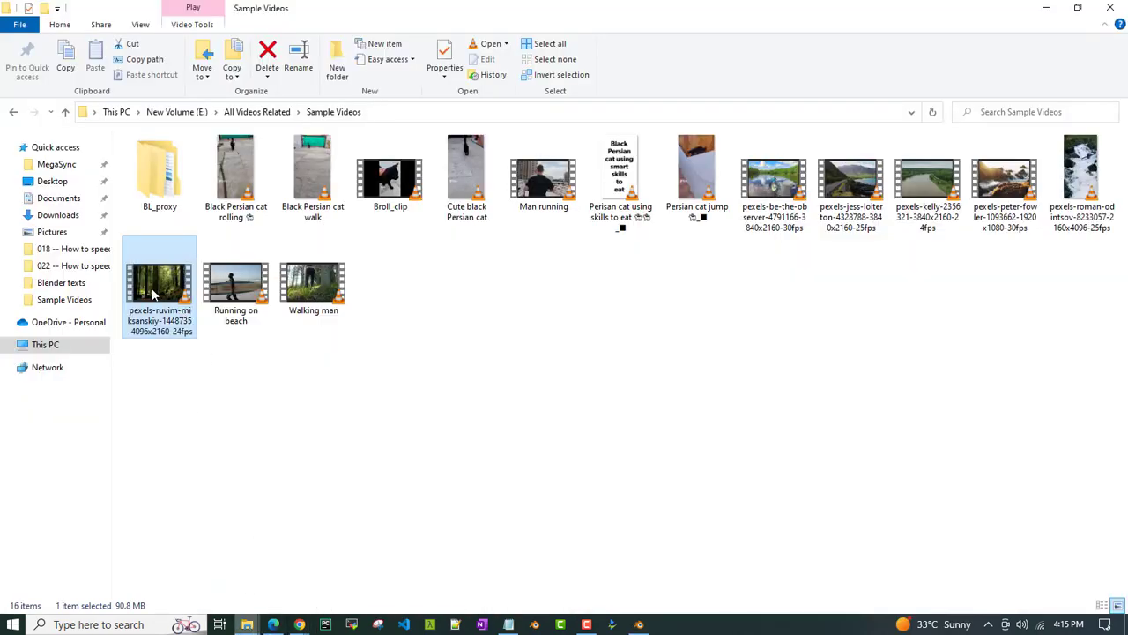
{"action": "mouse_move", "coordinate": [155, 295]}
{"action": "left_mouse_down"}
{"action": "mouse_move", "coordinate": [638, 628]}
{"action": "mouse_move", "coordinate": [211, 459]}
{"action": "left_mouse_up"}
{"action": "left_click_drag", "start_coordinate": [343, 485], "coordinate": [342, 478]}
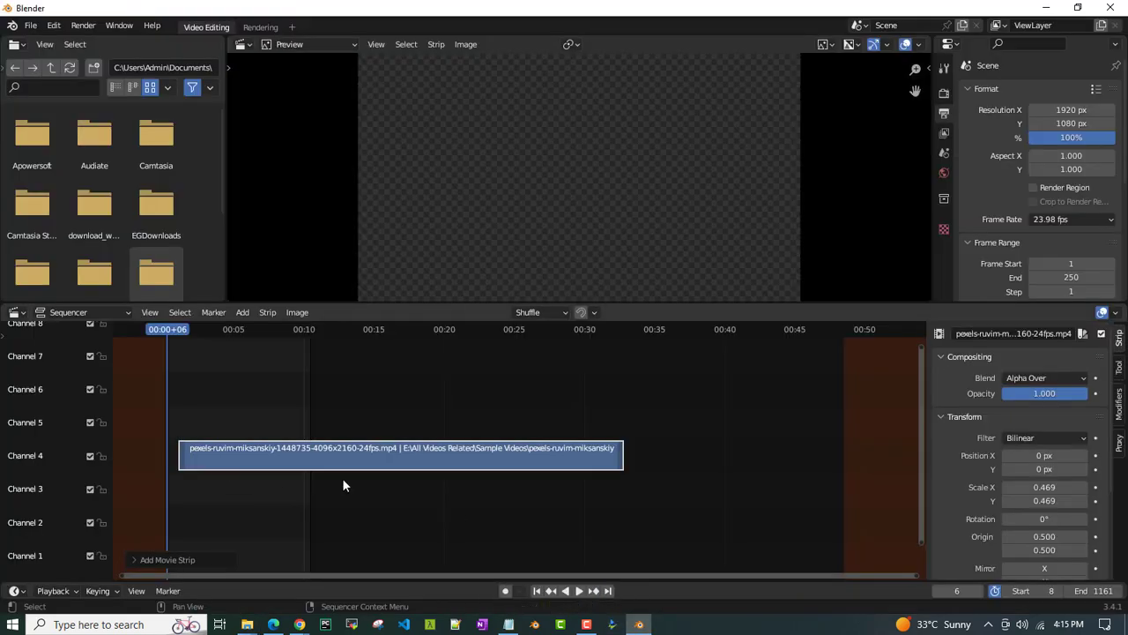
Place the forest strip at the playhead and stop playback on the strip's first frame.
{"action": "left_click", "coordinate": [181, 454]}
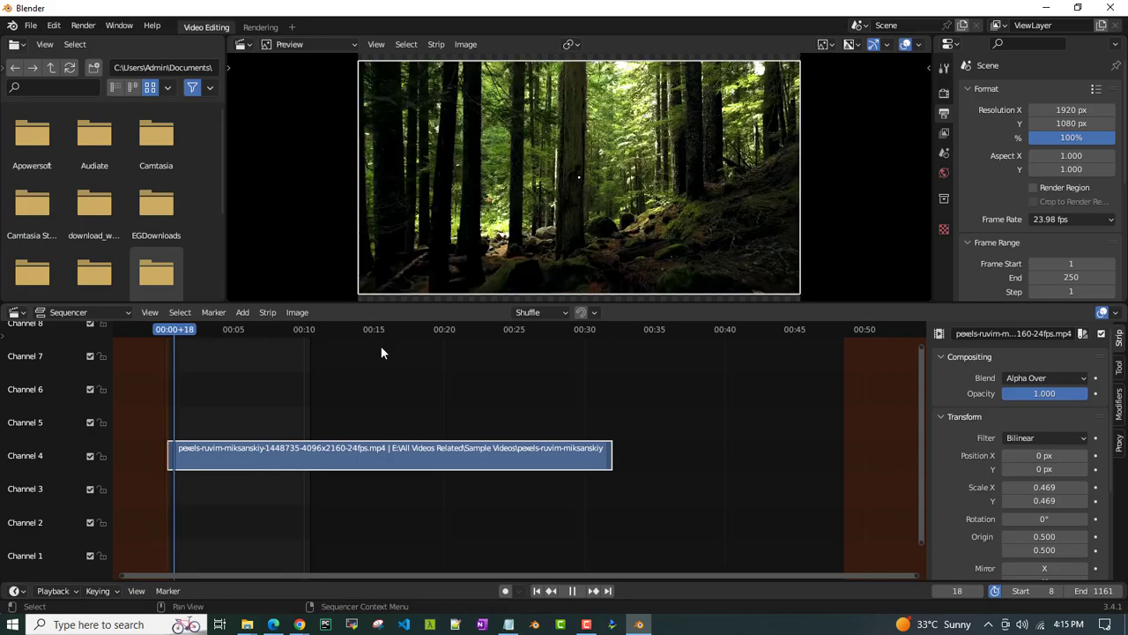
{"action": "left_click", "coordinate": [381, 348]}
{"action": "left_click_drag", "start_coordinate": [373, 344], "coordinate": [171, 335]}
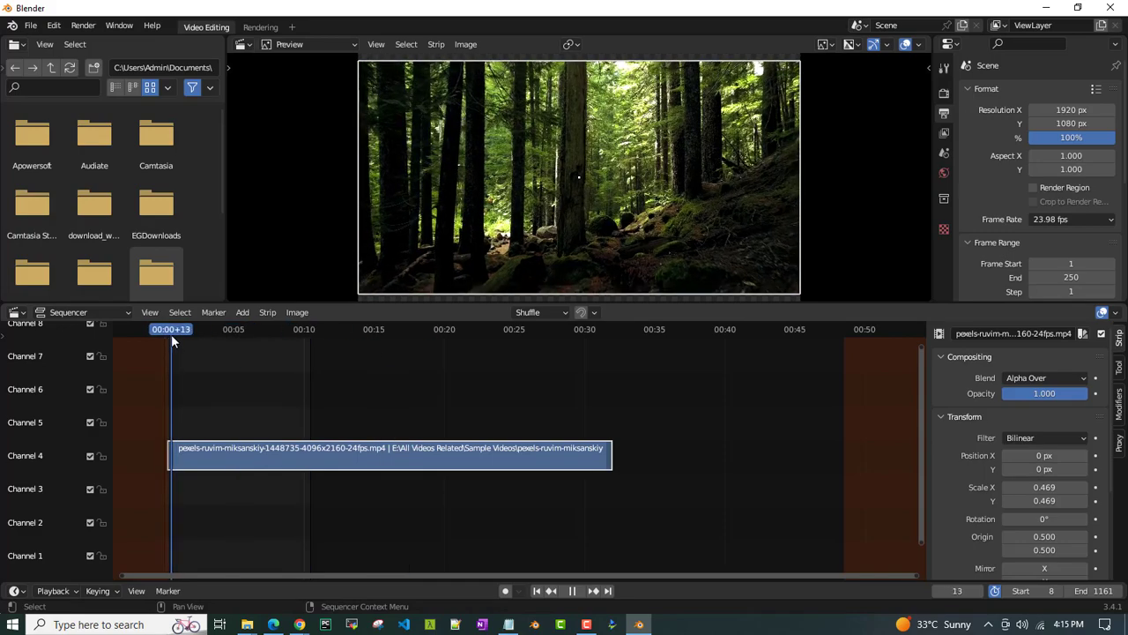
{"action": "left_click", "coordinate": [167, 330]}
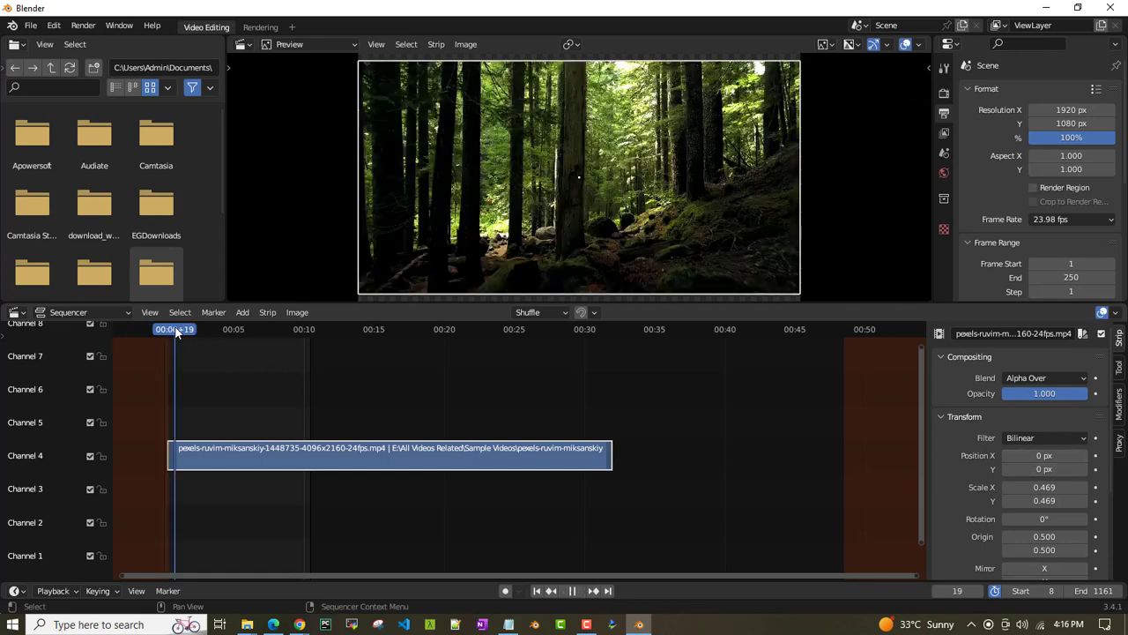
{"action": "key", "text": "space"}
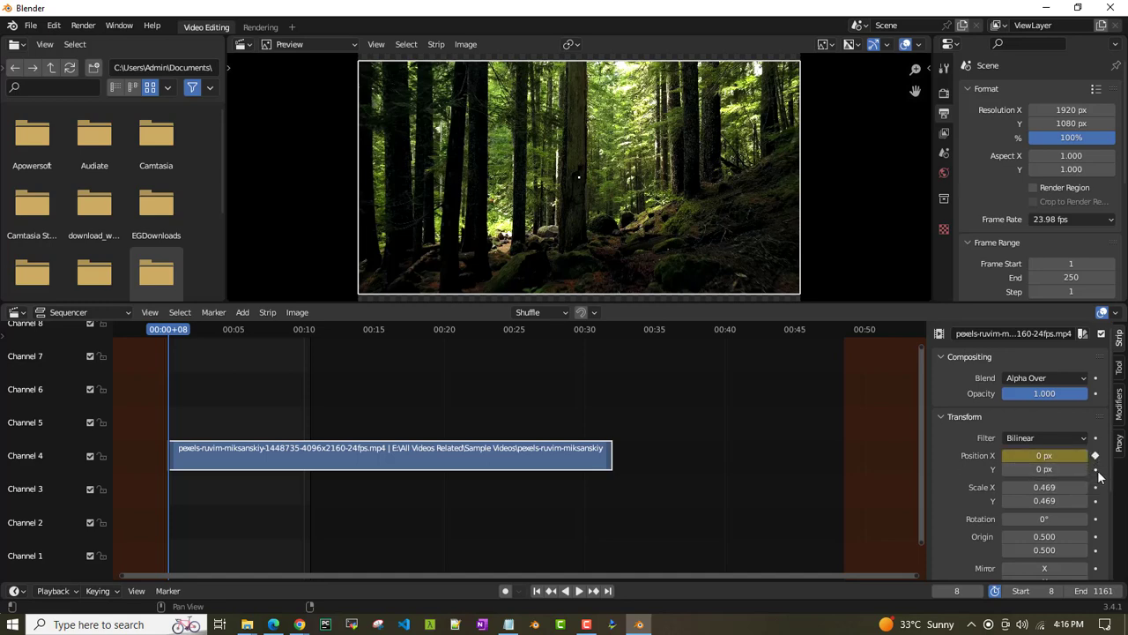
Key Position Y at the clip's start, then shift the strip right at frame 105.
{"action": "left_click", "coordinate": [1096, 470]}
{"action": "key", "text": "space"}
{"action": "left_click", "coordinate": [198, 328]}
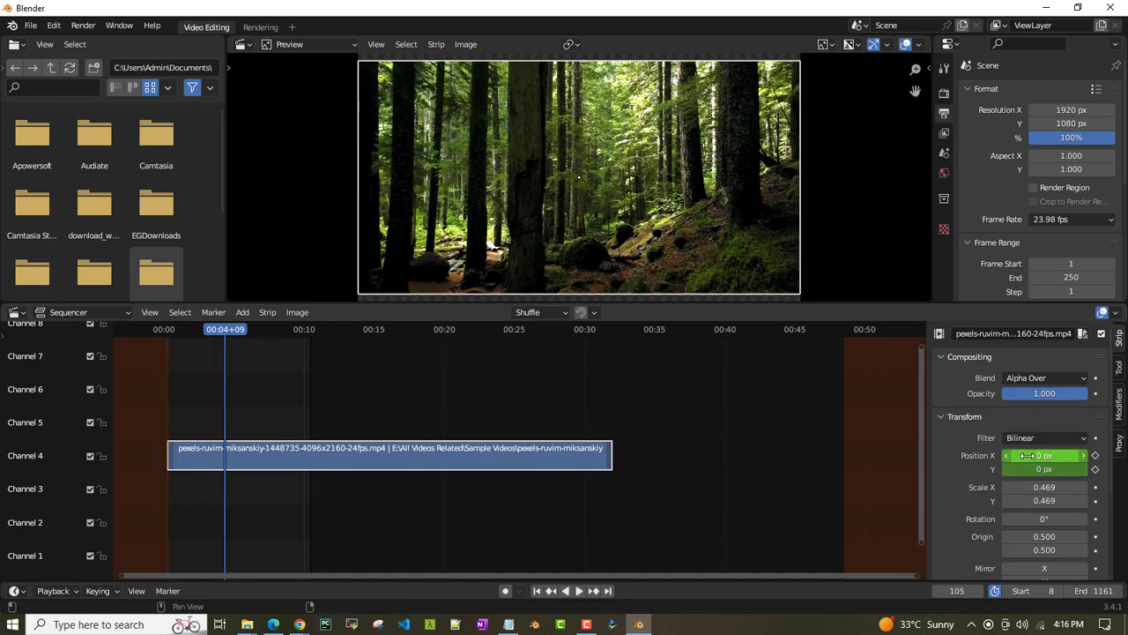
{"action": "mouse_move", "coordinate": [1025, 455]}
{"action": "left_mouse_down"}
{"action": "mouse_move", "coordinate": [1086, 458]}
{"action": "mouse_move", "coordinate": [979, 469]}
{"action": "left_mouse_up"}
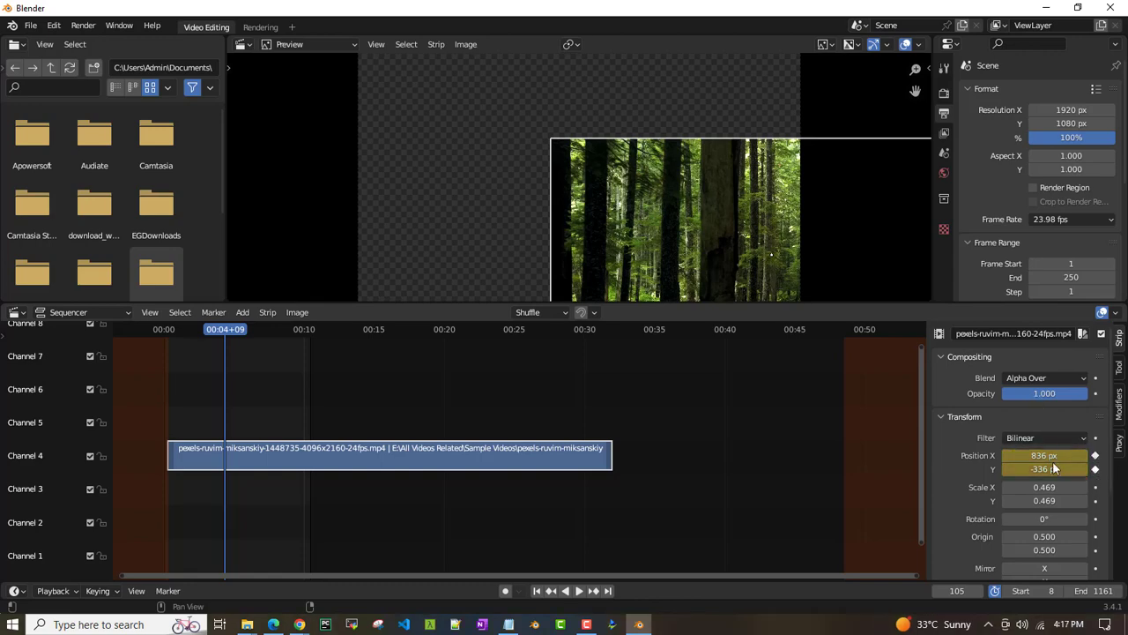
At frame 224, slide the strip back near centre with Position X about 3 px.
{"action": "left_click_drag", "start_coordinate": [225, 333], "coordinate": [296, 331]}
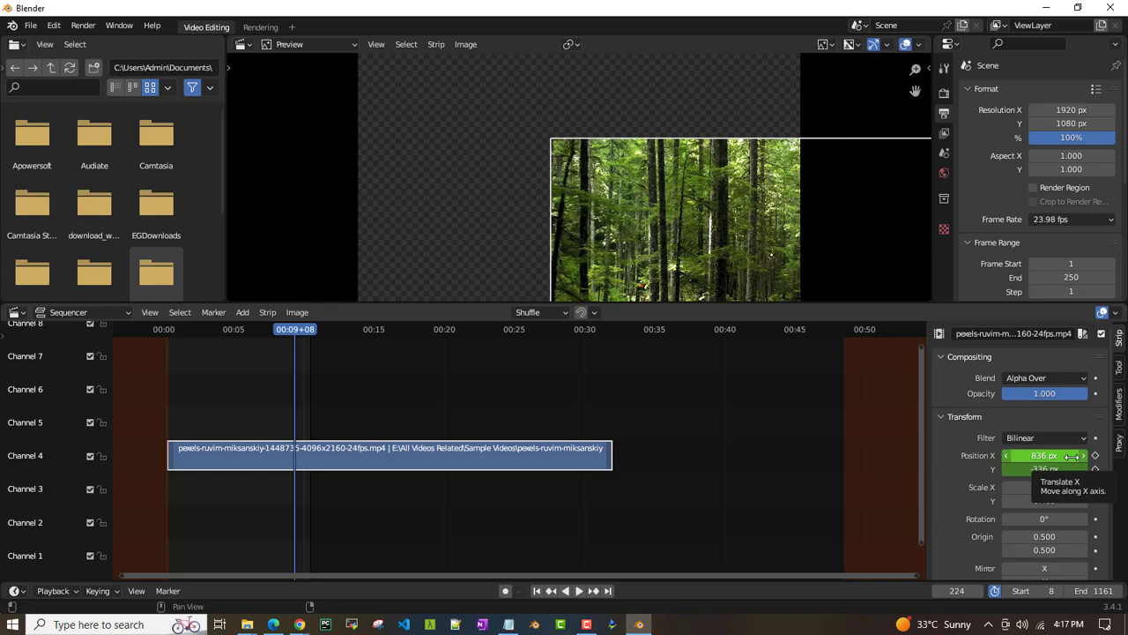
{"action": "left_click_drag", "start_coordinate": [1071, 456], "coordinate": [969, 455]}
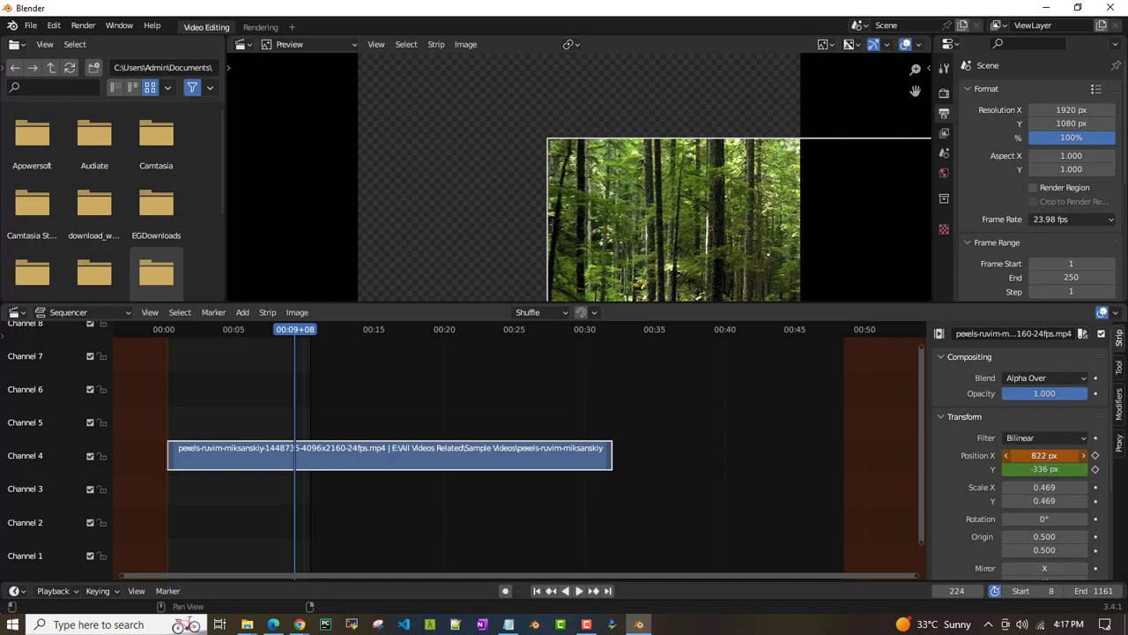
{"action": "left_click_drag", "start_coordinate": [1045, 456], "coordinate": [970, 456]}
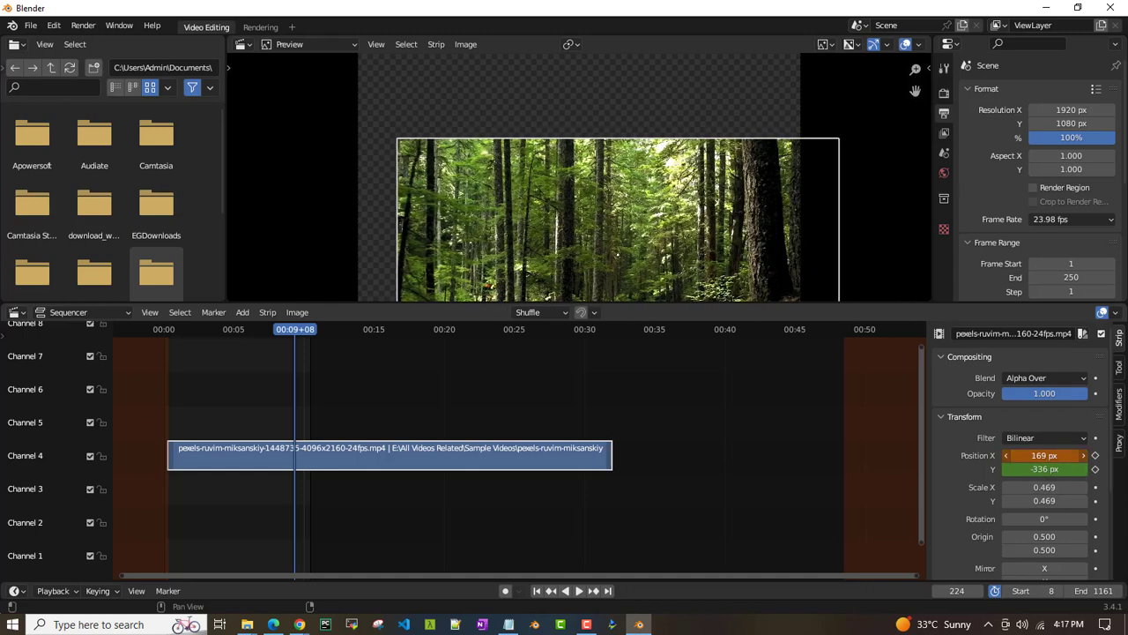
{"action": "mouse_move", "coordinate": [1045, 456]}
{"action": "left_mouse_down"}
{"action": "mouse_move", "coordinate": [1090, 477]}
{"action": "mouse_move", "coordinate": [1027, 469]}
{"action": "left_mouse_up"}
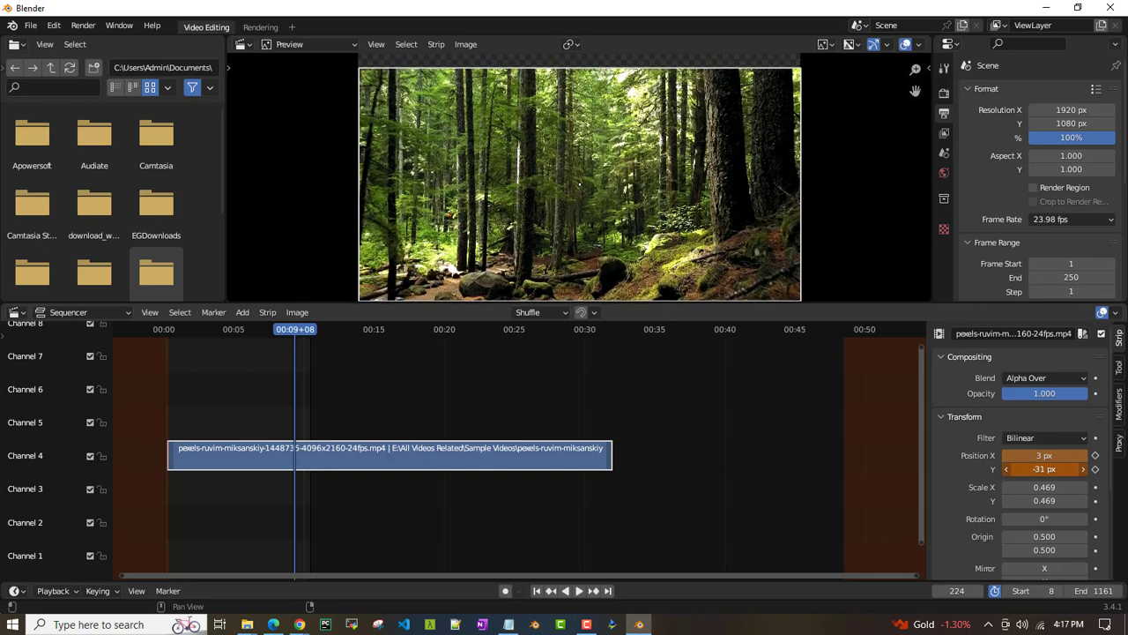
Key Position X at frame 224, then move the strip to X -855, Y 353 at frame 316.
{"action": "left_click", "coordinate": [1095, 455]}
{"action": "key", "text": "space"}
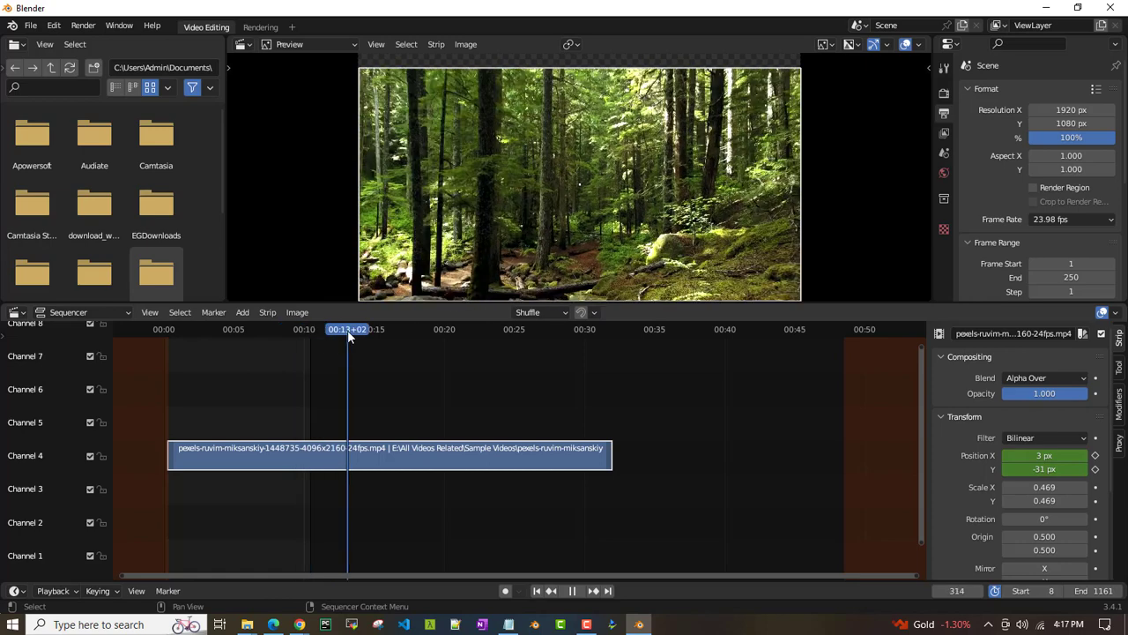
{"action": "key", "text": "space"}
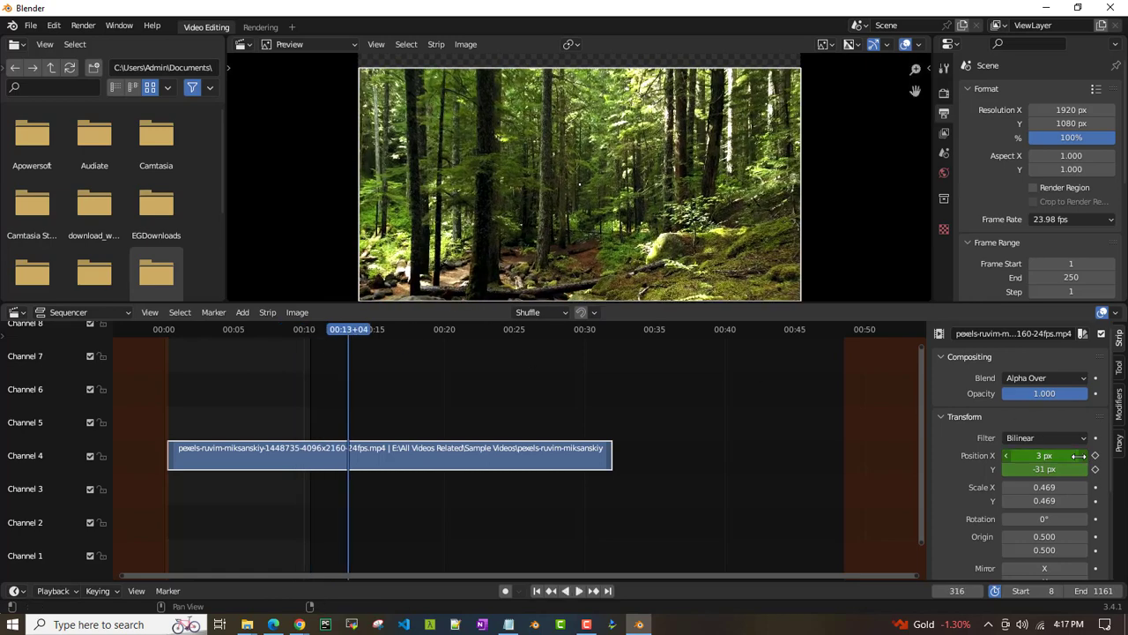
{"action": "left_click_drag", "start_coordinate": [1079, 456], "coordinate": [988, 456]}
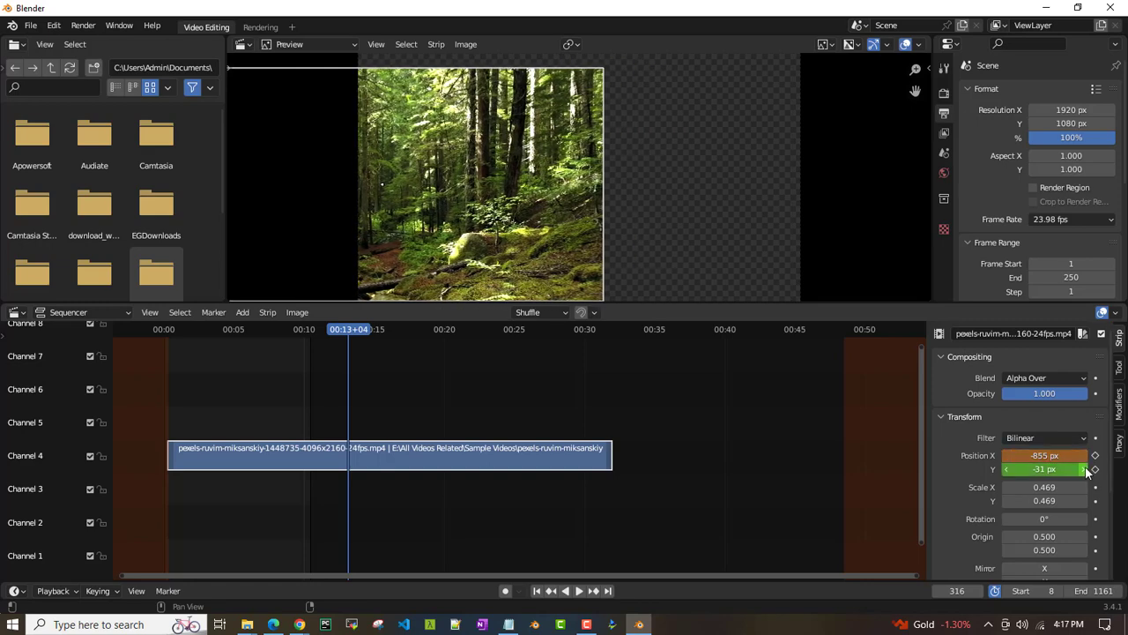
{"action": "left_click_drag", "start_coordinate": [1085, 471], "coordinate": [1115, 472]}
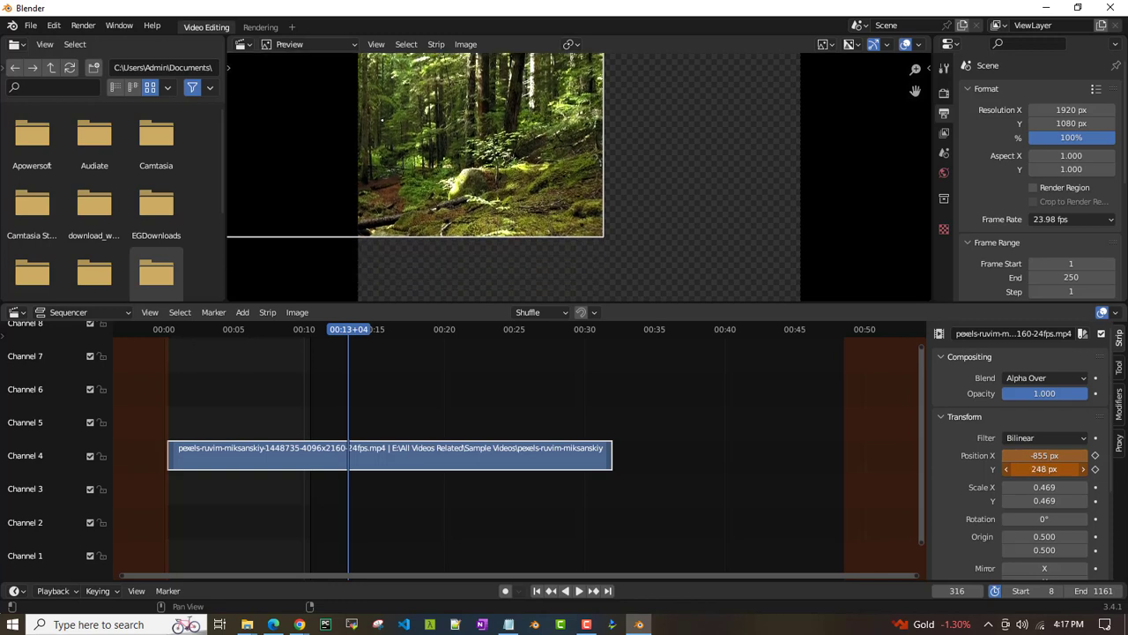
{"action": "left_click_drag", "start_coordinate": [1044, 469], "coordinate": [1079, 469]}
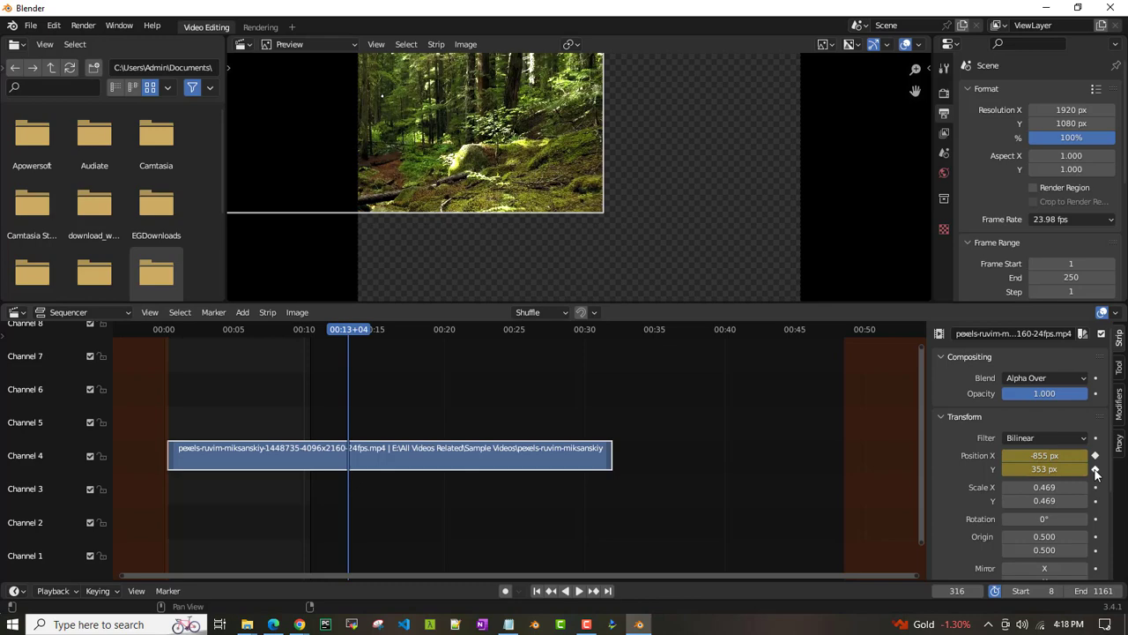
At frame 507, bring the strip back to centre at X 2 px, Y -31 px.
{"action": "key", "text": "space"}
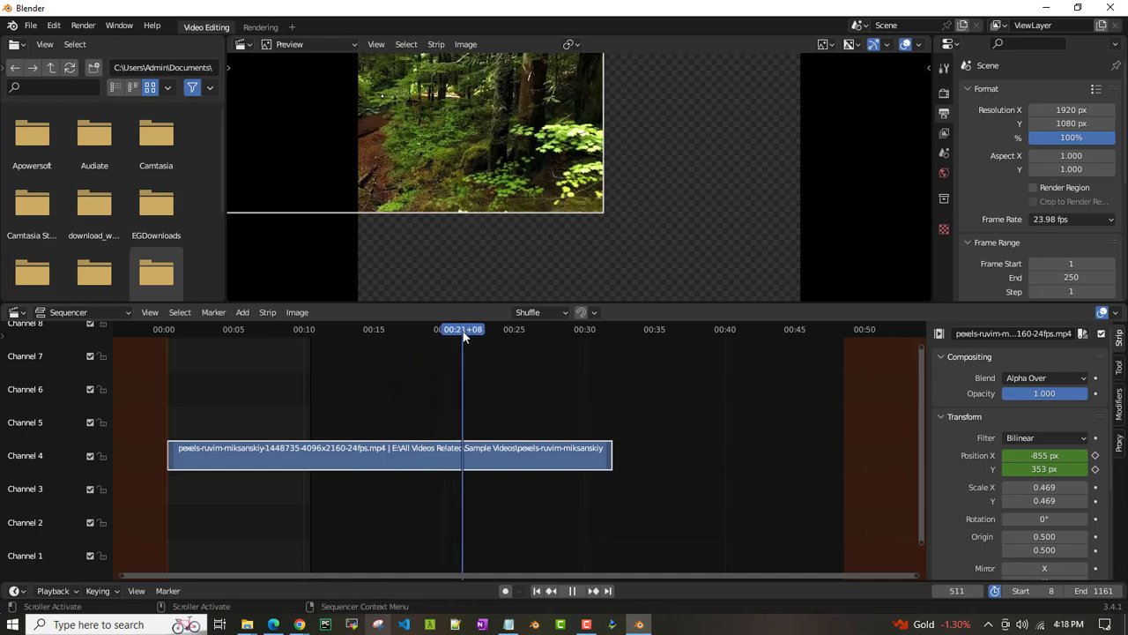
{"action": "left_click_drag", "start_coordinate": [464, 336], "coordinate": [462, 337]}
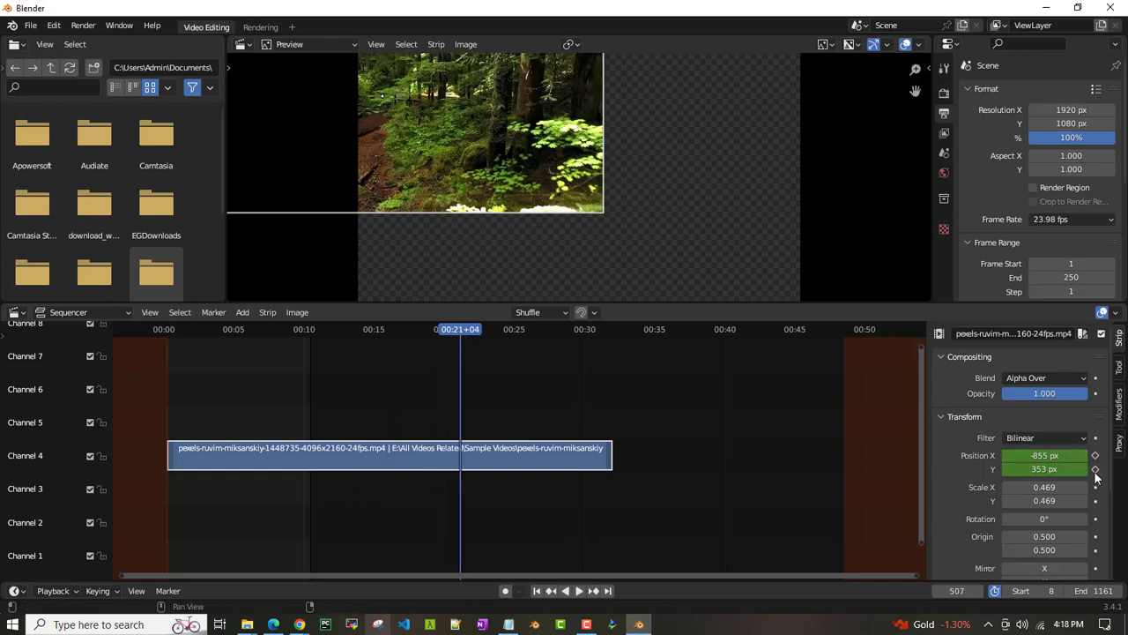
{"action": "mouse_move", "coordinate": [1058, 462]}
{"action": "left_mouse_down"}
{"action": "mouse_move", "coordinate": [1093, 462]}
{"action": "mouse_move", "coordinate": [1079, 455]}
{"action": "mouse_move", "coordinate": [1082, 475]}
{"action": "mouse_move", "coordinate": [1009, 469]}
{"action": "mouse_move", "coordinate": [1066, 468]}
{"action": "left_mouse_up"}
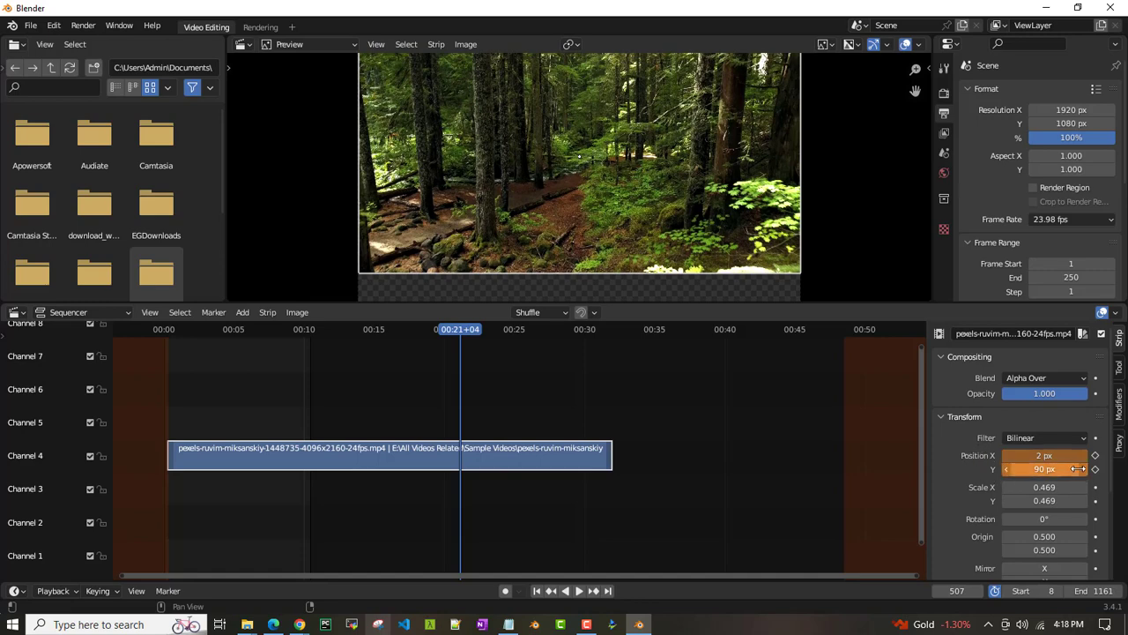
{"action": "mouse_move", "coordinate": [1044, 469]}
{"action": "left_mouse_down"}
{"action": "mouse_move", "coordinate": [1001, 468]}
{"action": "mouse_move", "coordinate": [1078, 469]}
{"action": "left_mouse_up"}
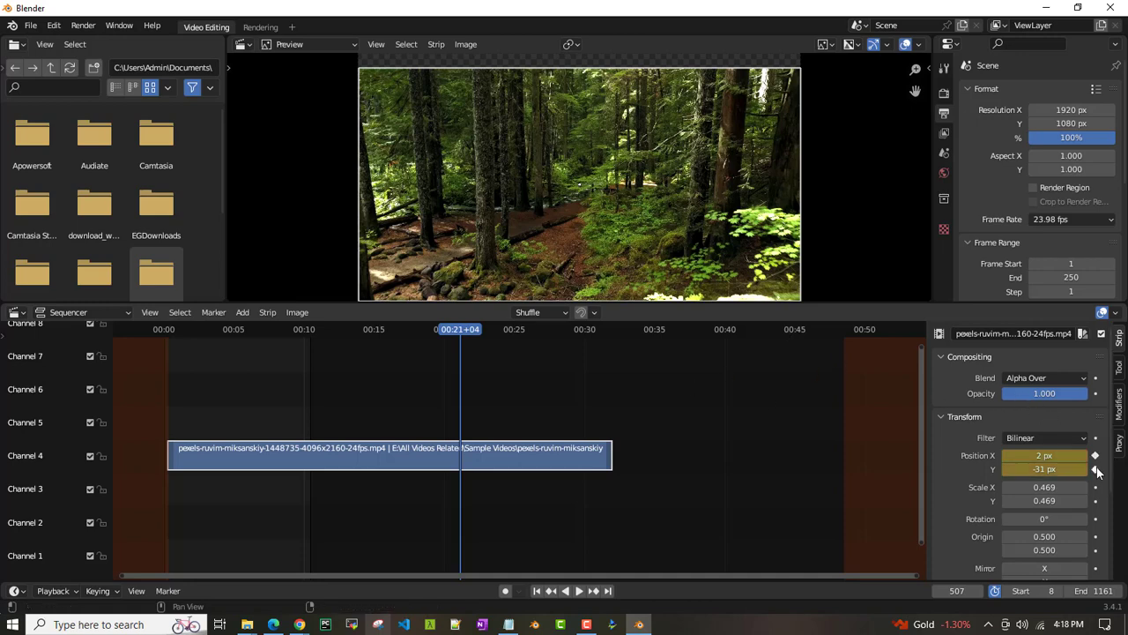
{"action": "key", "text": "space"}
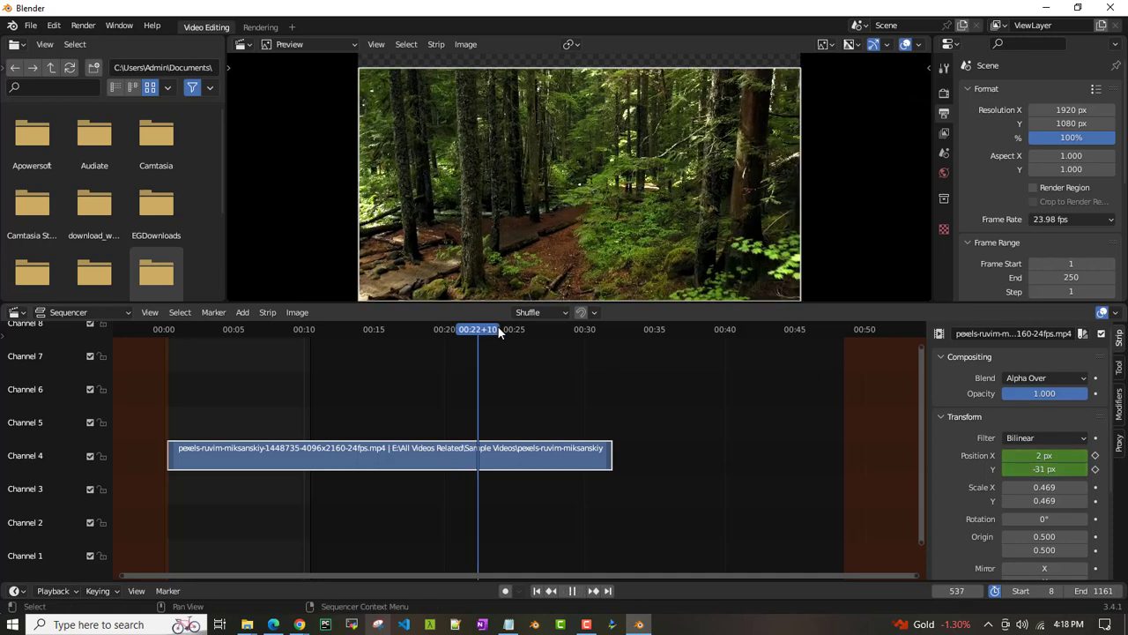
{"action": "left_click", "coordinate": [315, 328]}
{"action": "left_click_drag", "start_coordinate": [219, 332], "coordinate": [168, 329]}
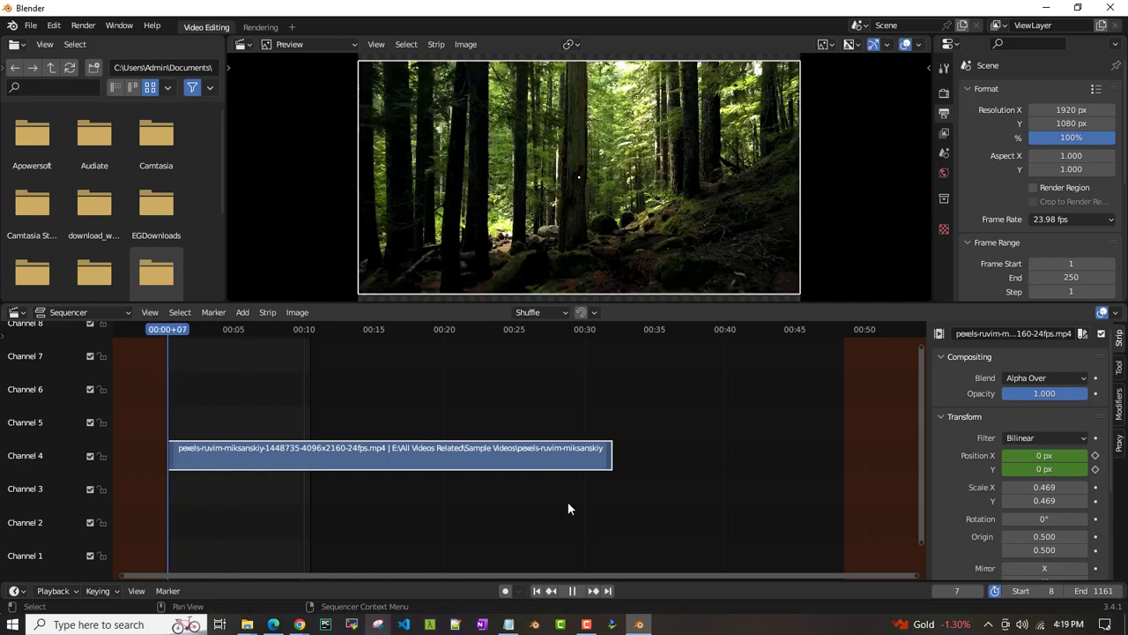
{"action": "left_click", "coordinate": [575, 591]}
{"action": "left_click", "coordinate": [171, 327]}
{"action": "key", "text": "space"}
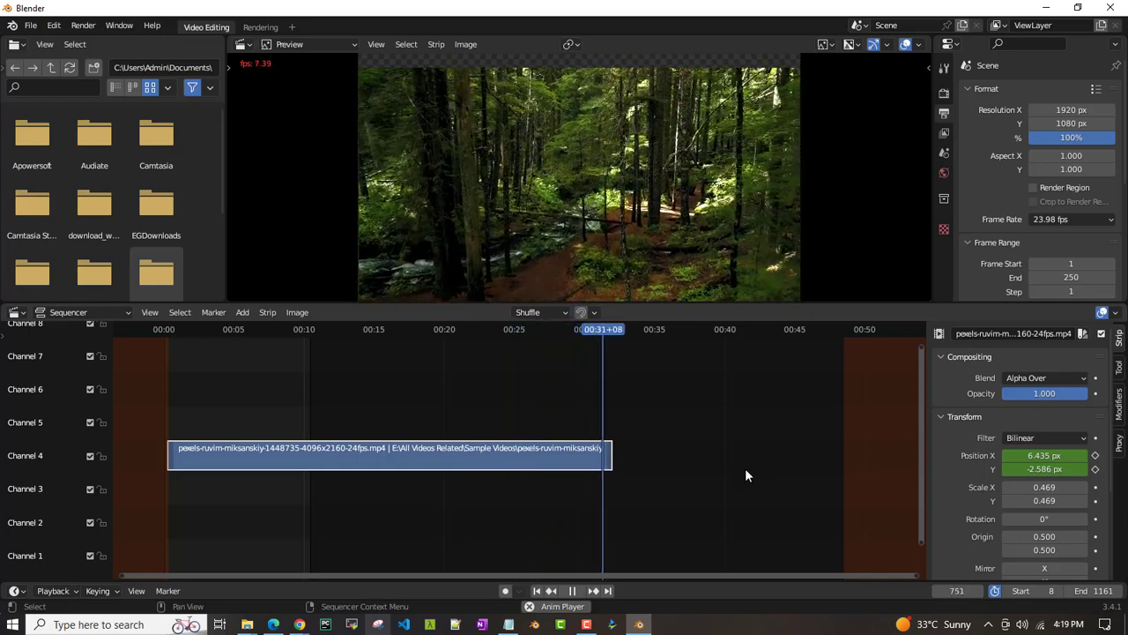
{"action": "left_click", "coordinate": [573, 590]}
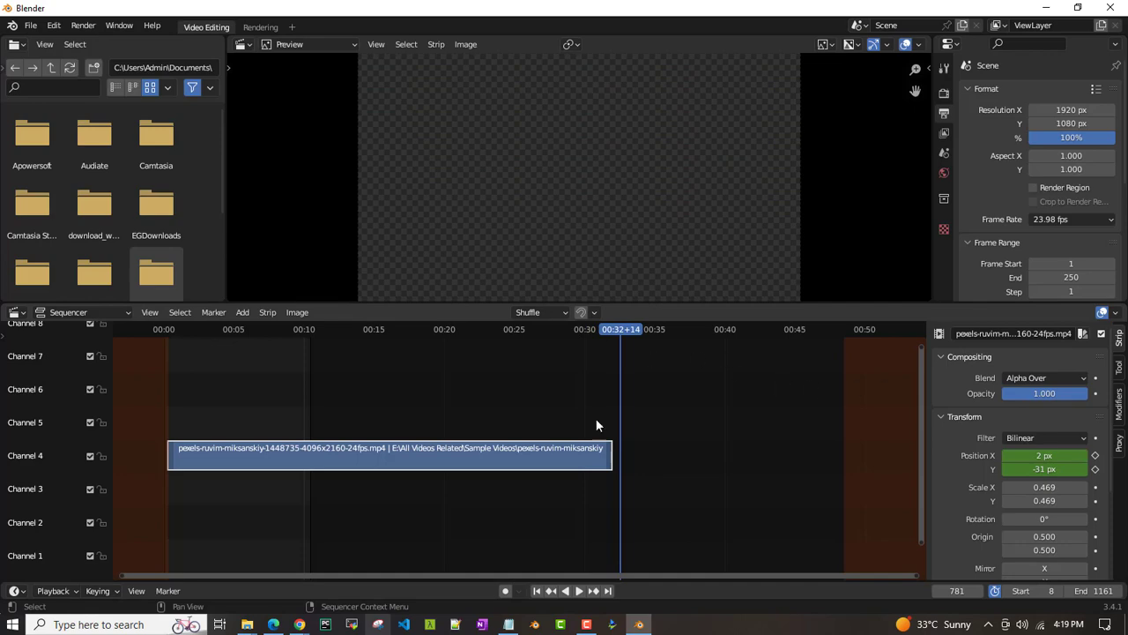